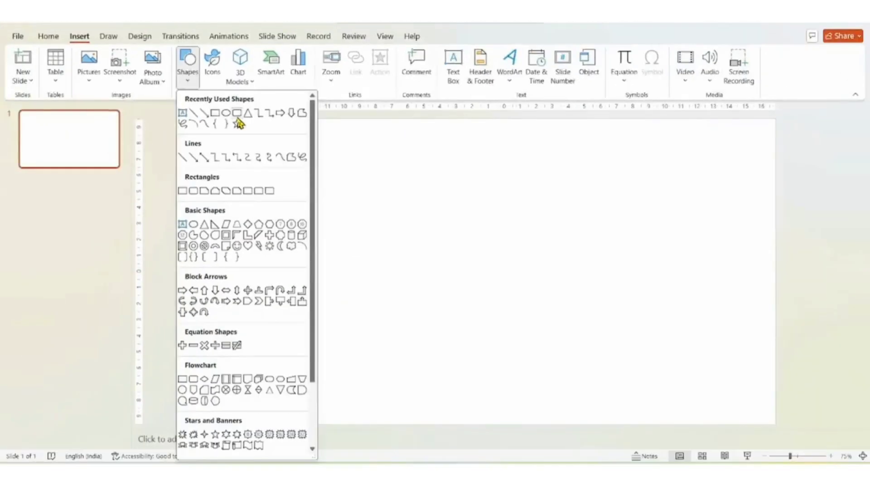
Draw a tall rounded rectangle about 15.1 cm high and 9 cm wide, and centre it on the slide
click(236, 116)
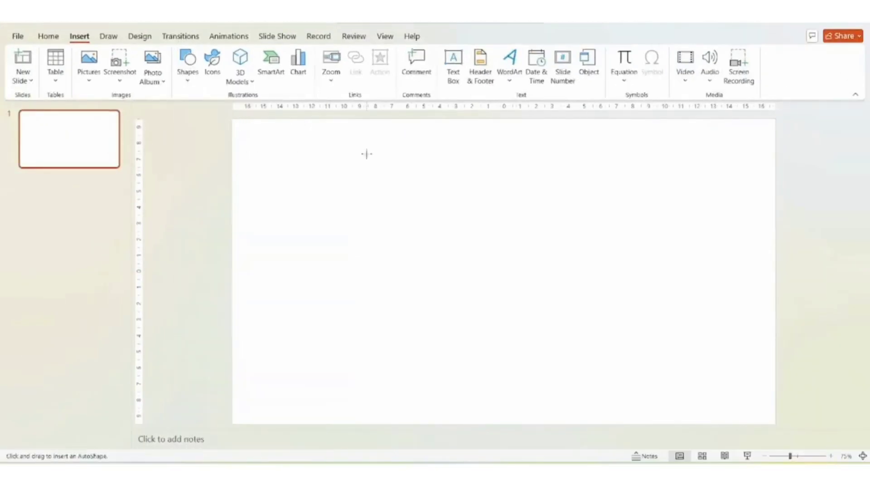
drag(367, 154, 508, 396)
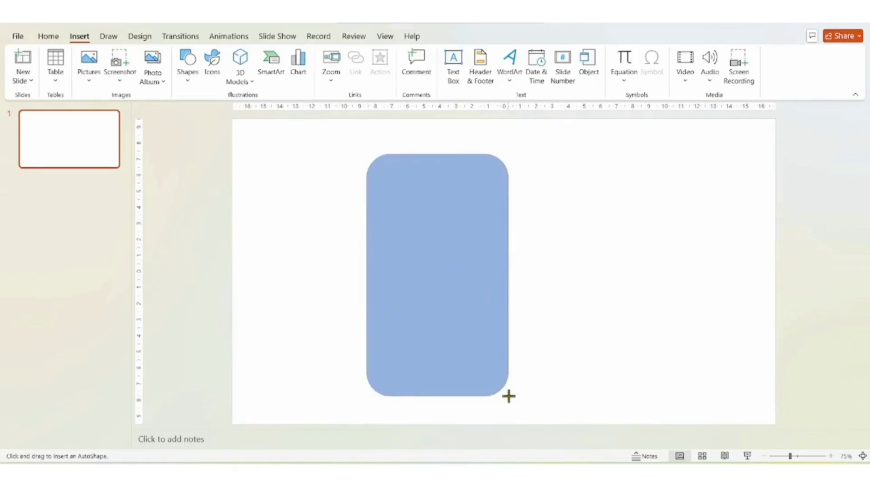
drag(508, 396, 512, 397)
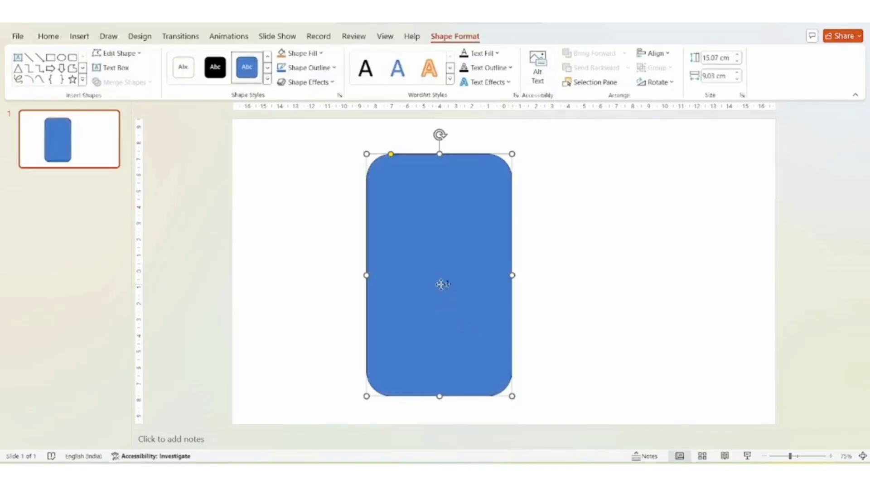
drag(441, 286, 499, 282)
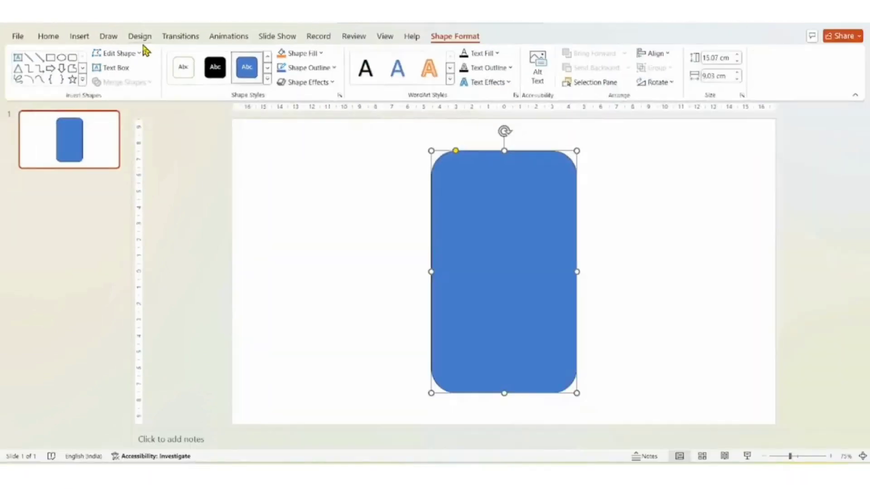
Set the slide background to a solid teal-green fill from the recent colours
click(138, 36)
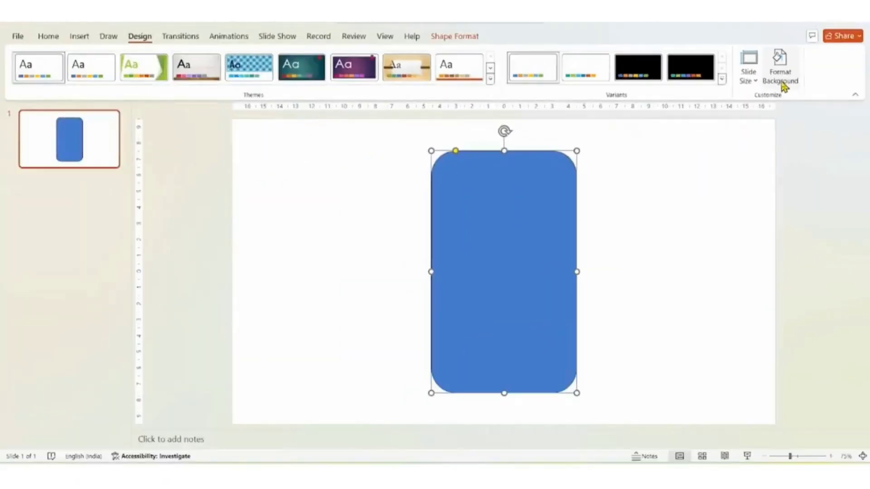
click(784, 83)
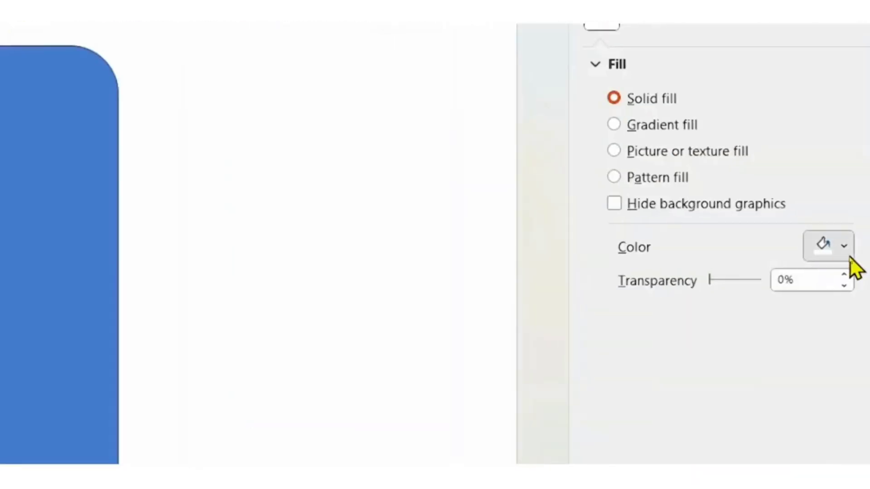
click(847, 254)
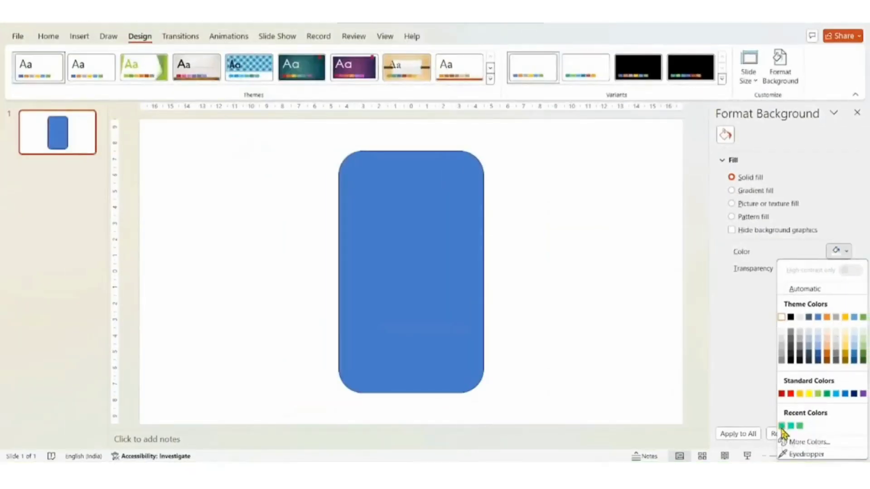
click(782, 427)
Fill the rounded rectangle with white
click(553, 218)
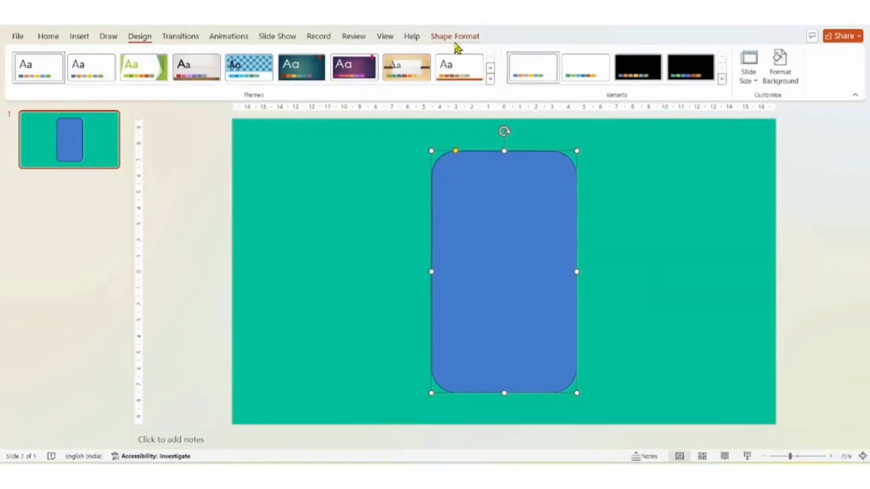
click(456, 40)
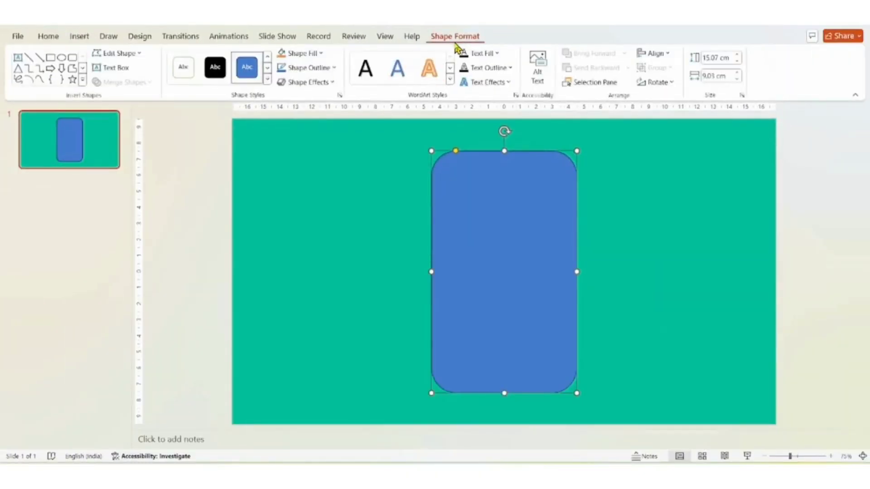
click(320, 54)
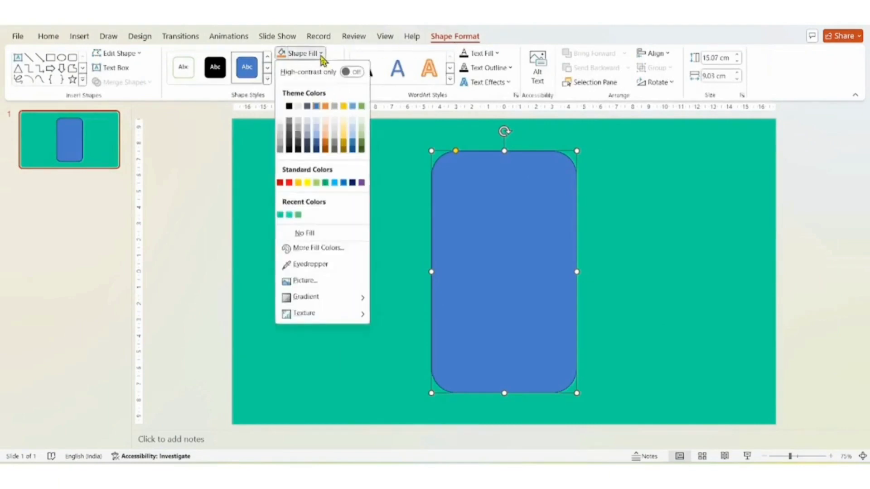
click(279, 107)
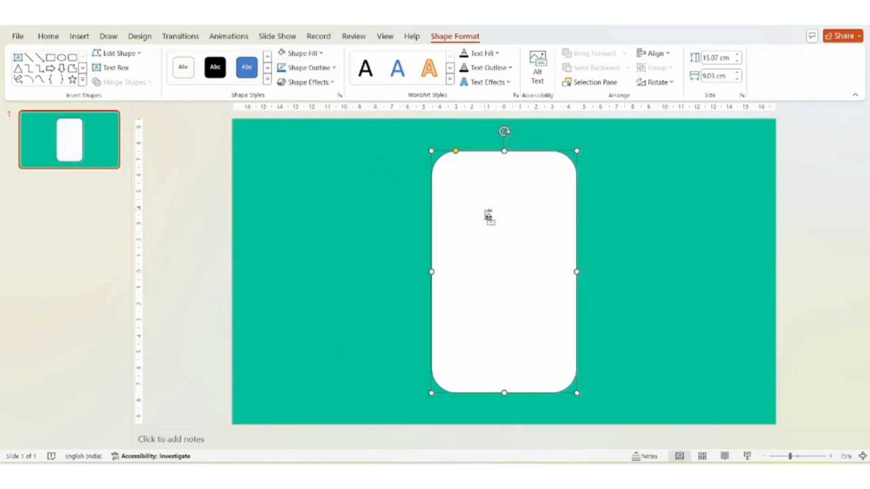
Duplicate the white card directly over the original and shrink the copy about its centre to about 13.3 by 7.3 cm
key(ctrl+v)
drag(485, 210, 480, 202)
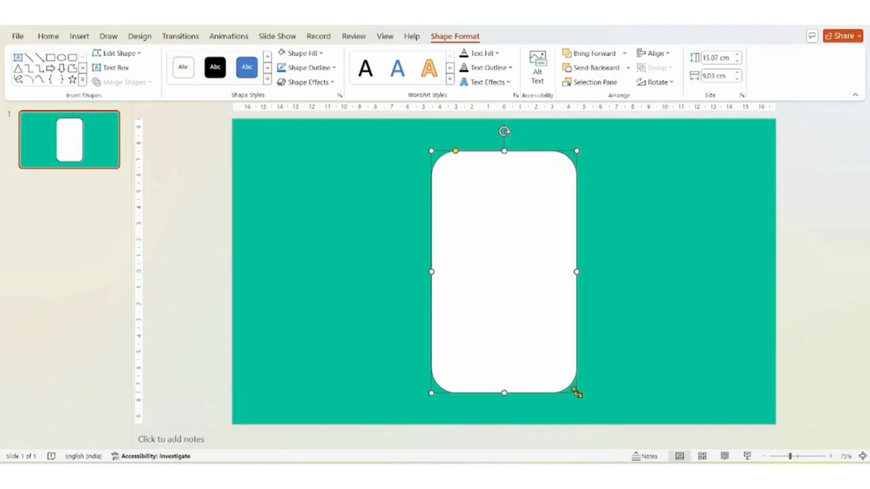
drag(574, 390, 562, 379)
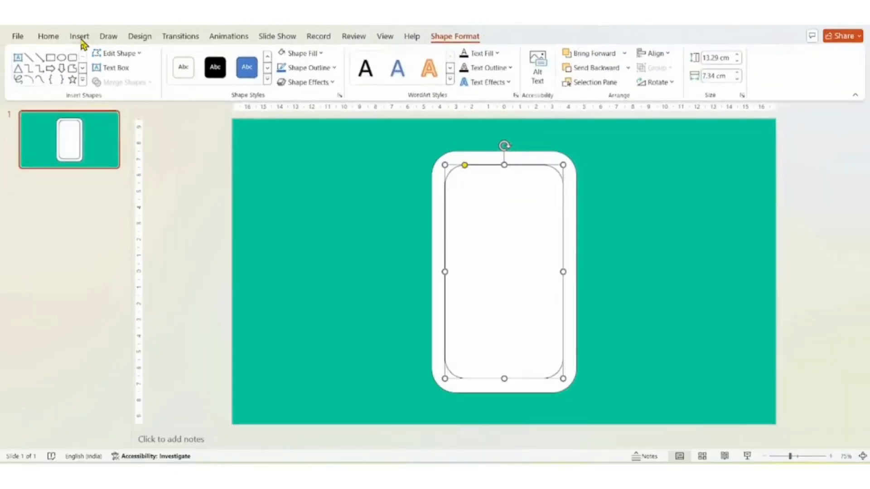
Draw a circle about 1.8 cm across over the card's upper-left corner and fill it with white
click(80, 37)
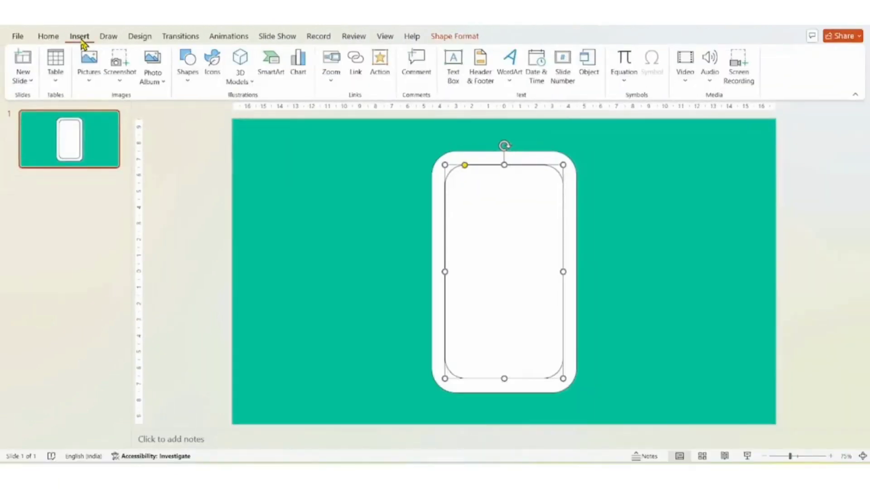
click(186, 82)
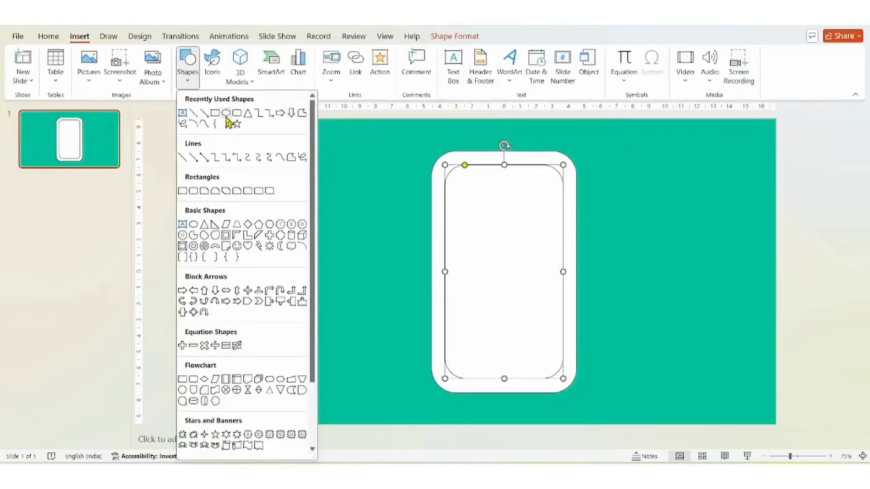
click(226, 110)
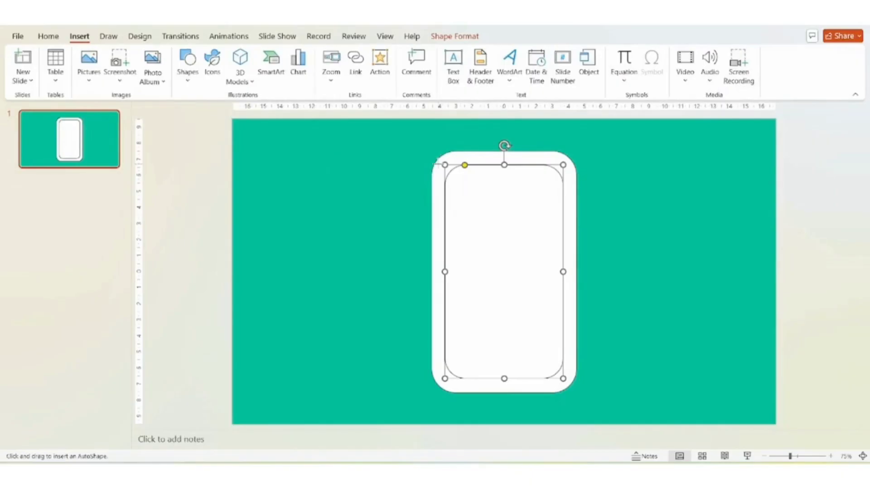
mouse_move(438, 164)
mouse_down()
mouse_move(482, 198)
mouse_move(476, 203)
mouse_move(451, 170)
mouse_up()
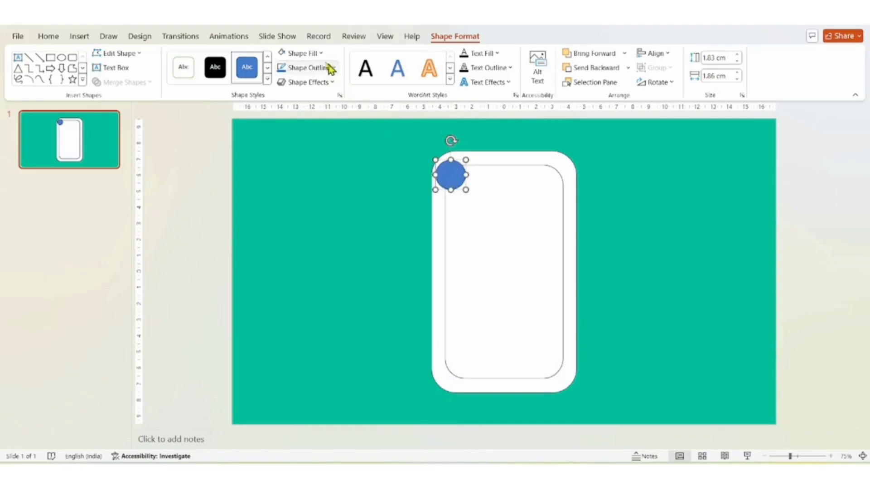
click(302, 54)
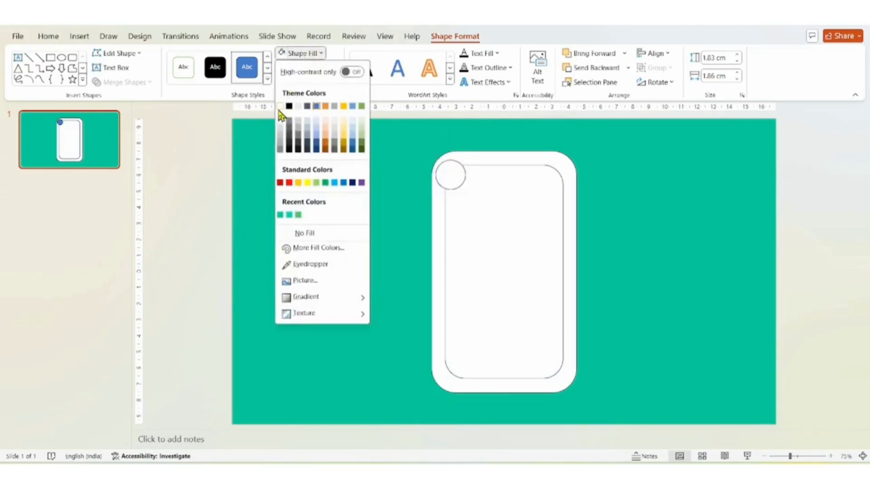
click(279, 108)
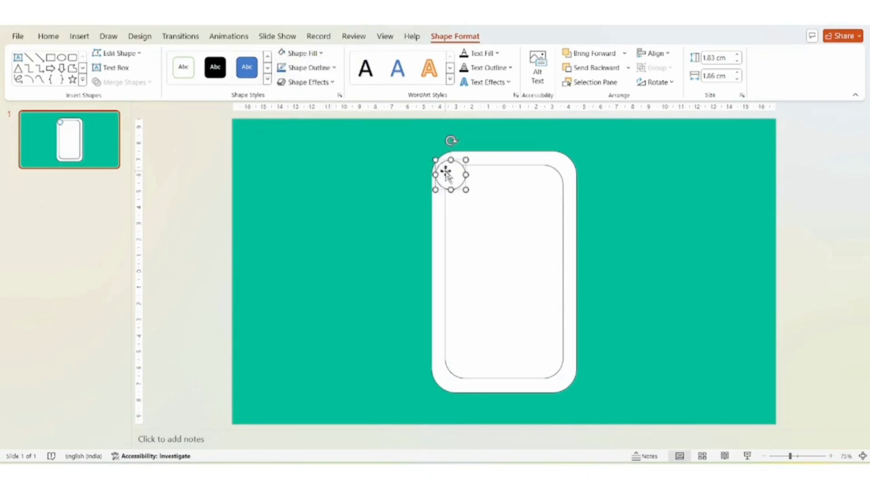
Duplicate the white circle and place the copy over the card's lower-right corner
key(ctrl+d)
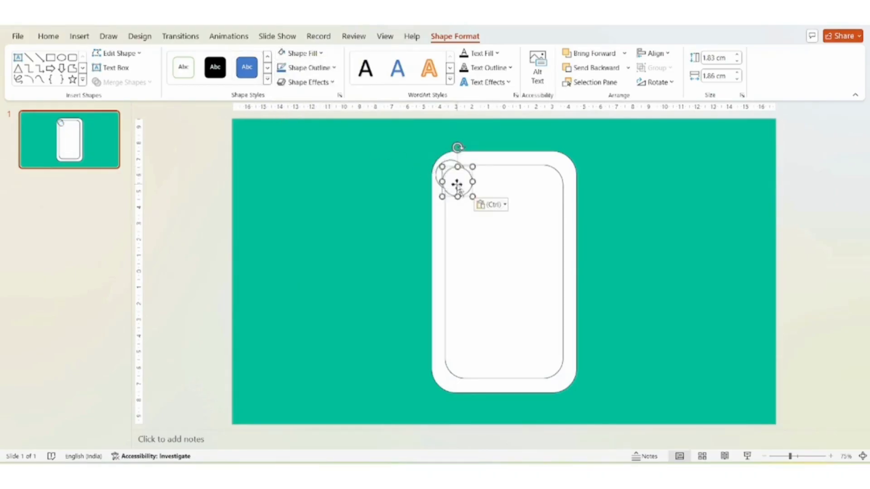
drag(457, 185, 553, 375)
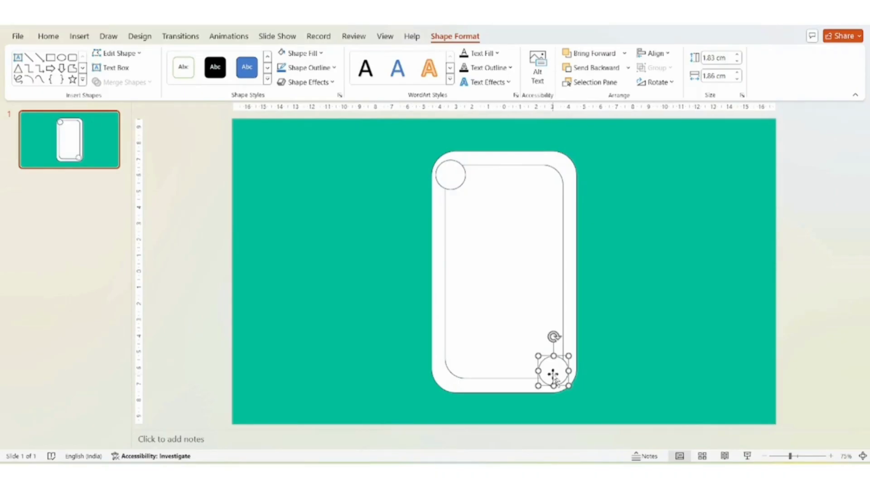
click(362, 247)
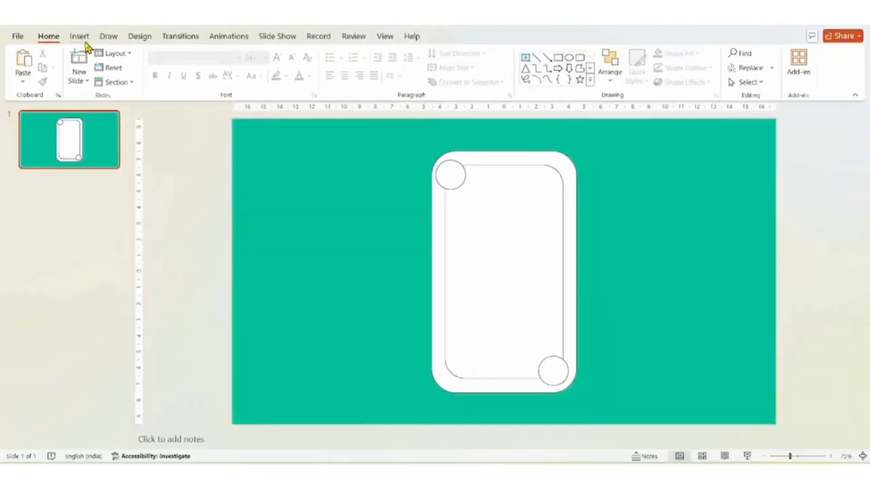
Draw a four-pointed star about 1 cm across inside the upper-left circle and place a copy inside the lower-right circle
click(83, 40)
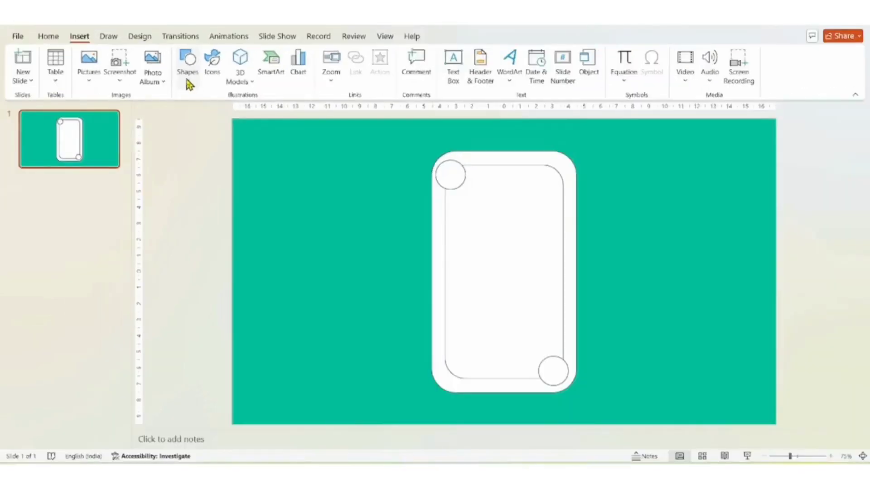
click(187, 82)
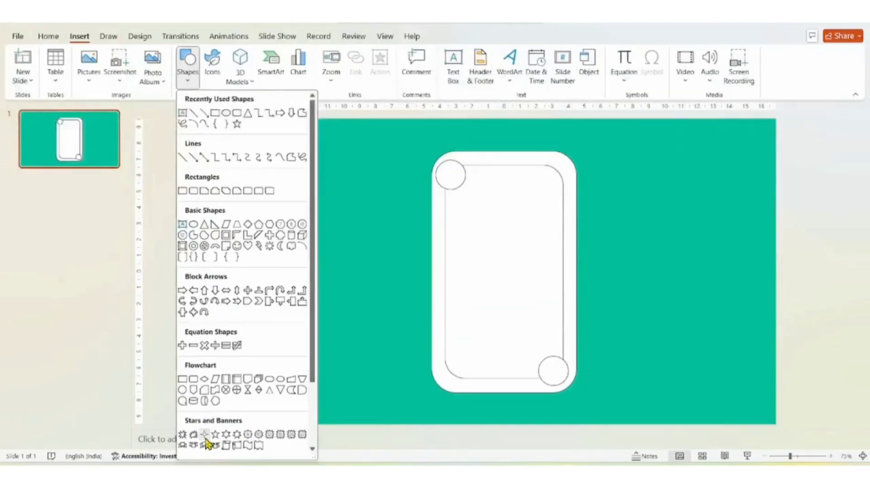
click(209, 446)
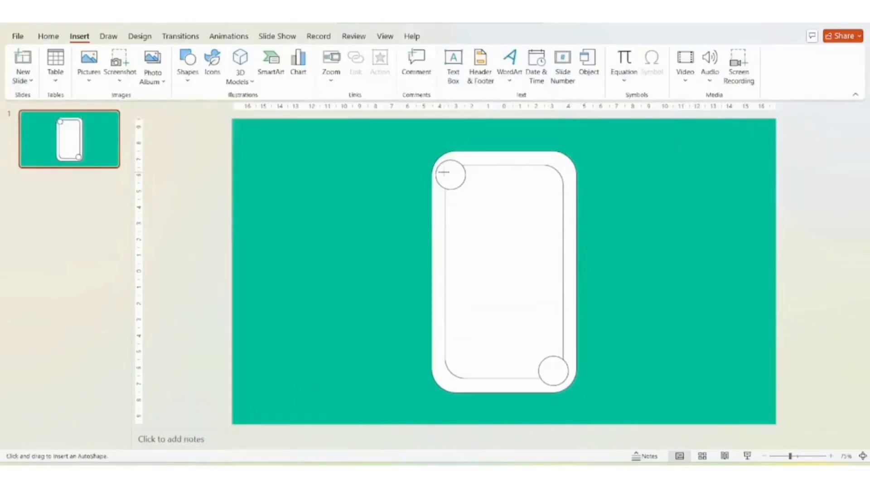
drag(444, 172, 450, 204)
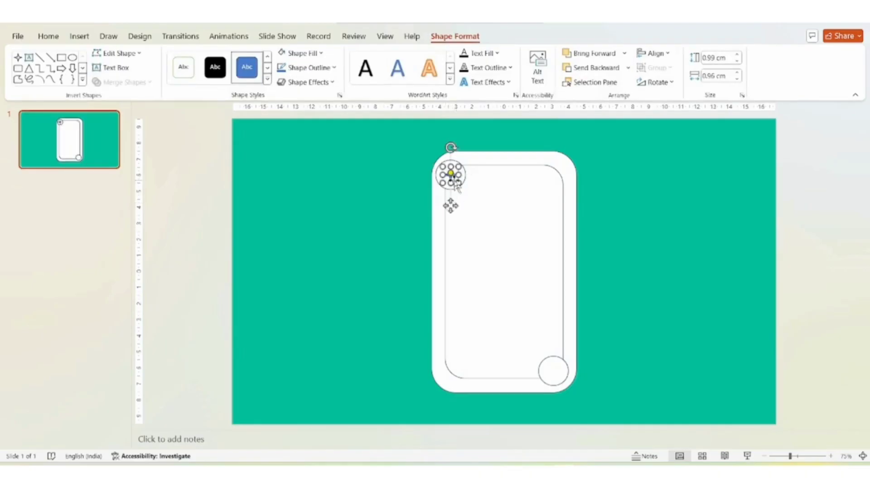
key(ctrl+v)
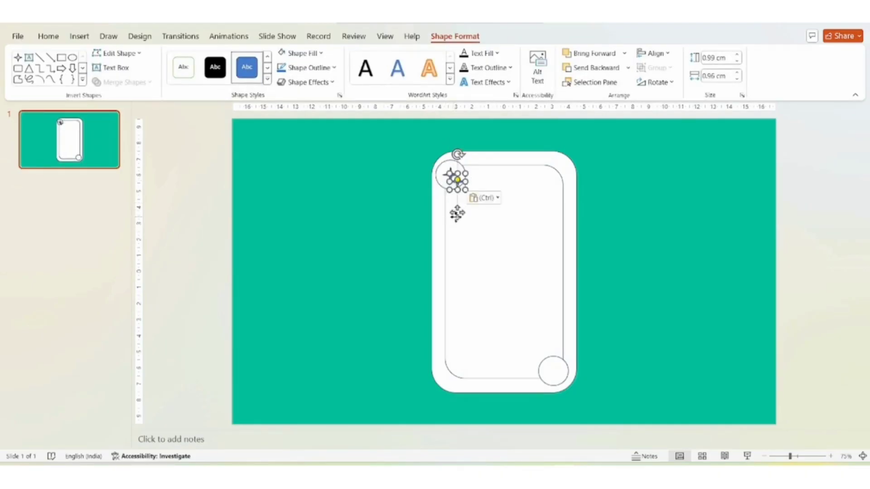
drag(457, 213, 553, 406)
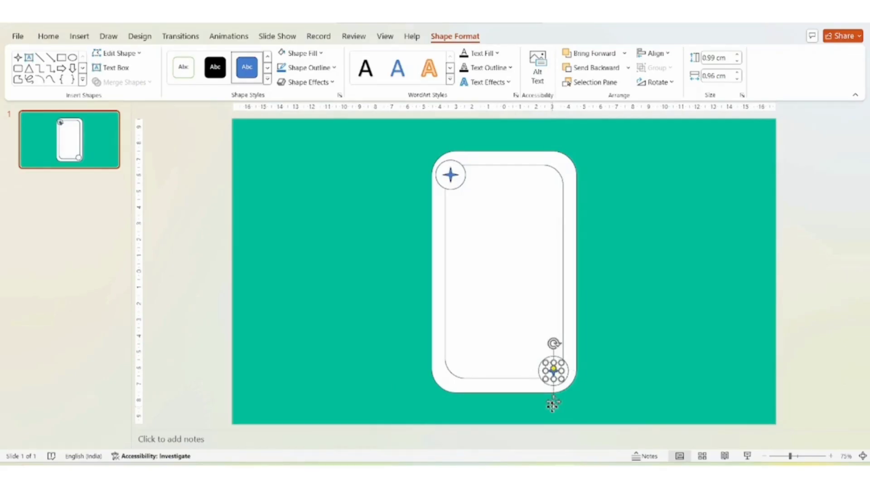
Fill both four-pointed stars with black
shift+click(453, 182)
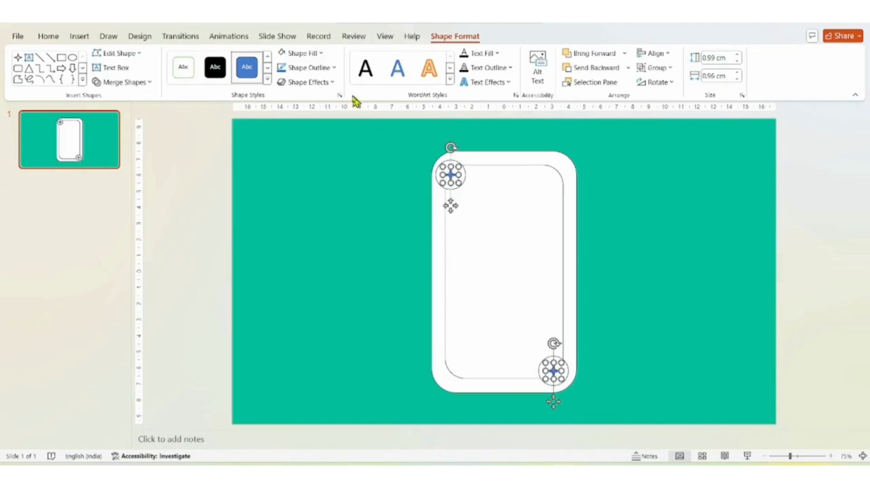
click(314, 54)
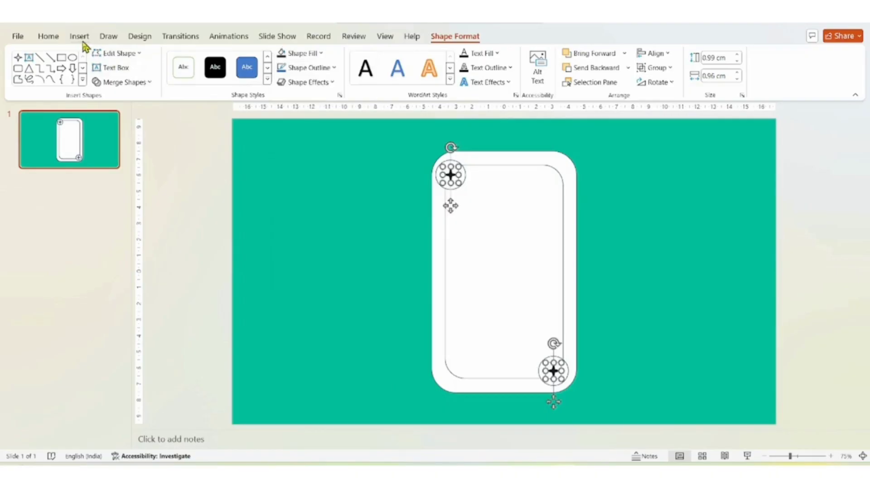
click(209, 195)
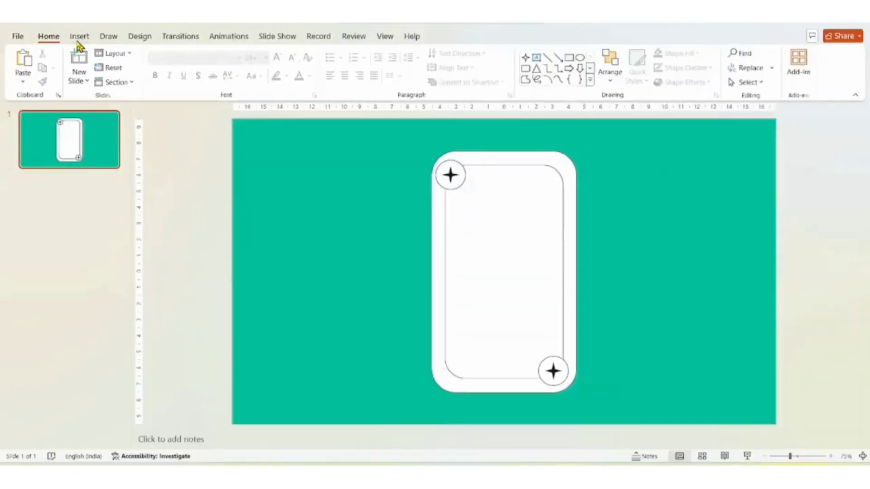
Add a text box in the upper part of the card with the text "PROS"
click(78, 40)
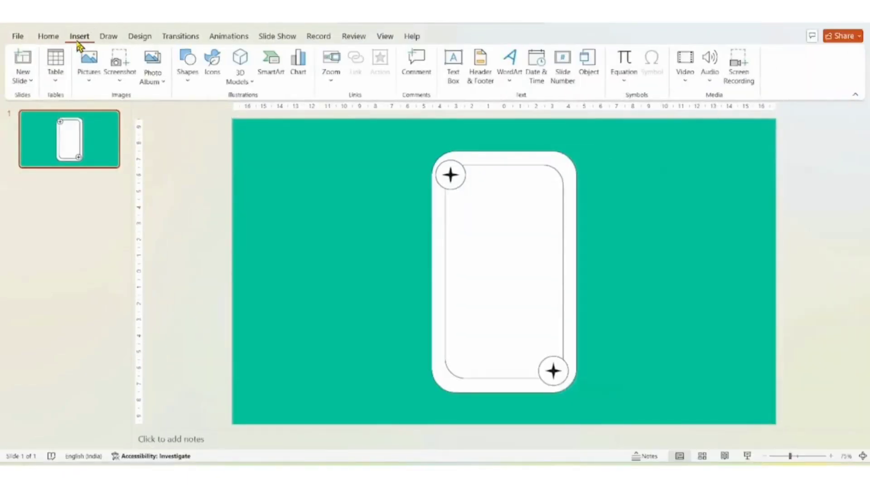
click(451, 82)
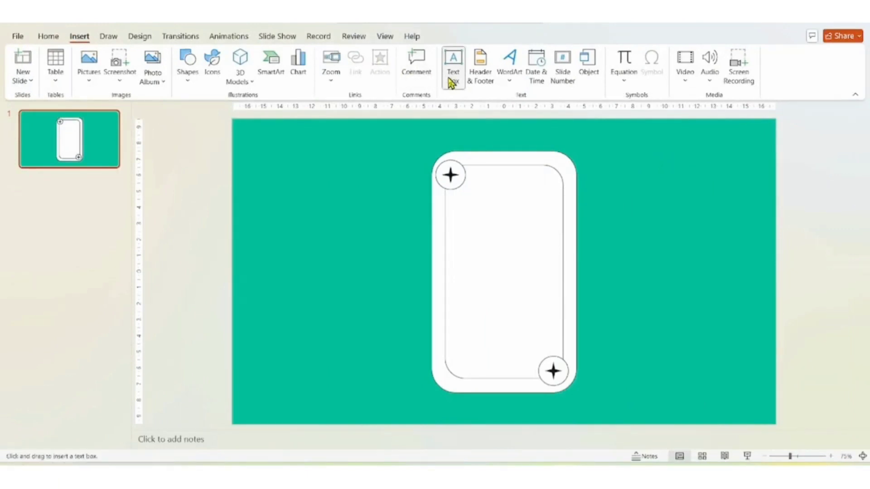
drag(464, 203, 551, 233)
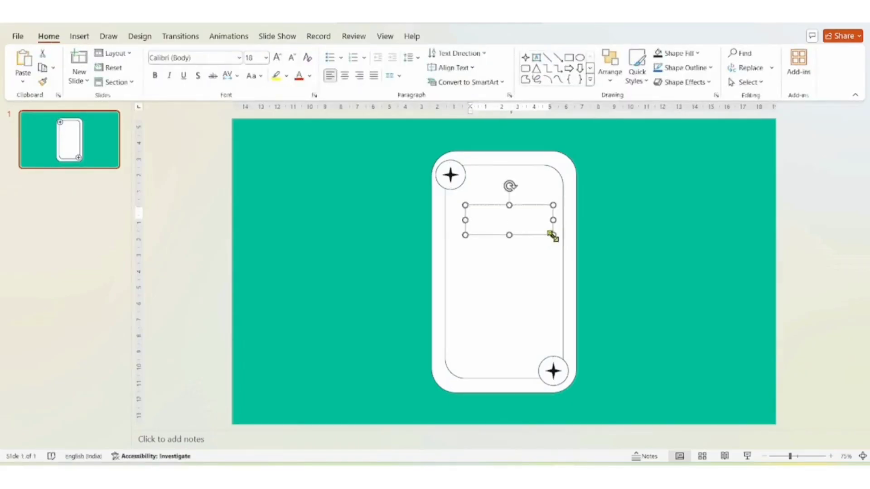
text(PROS)
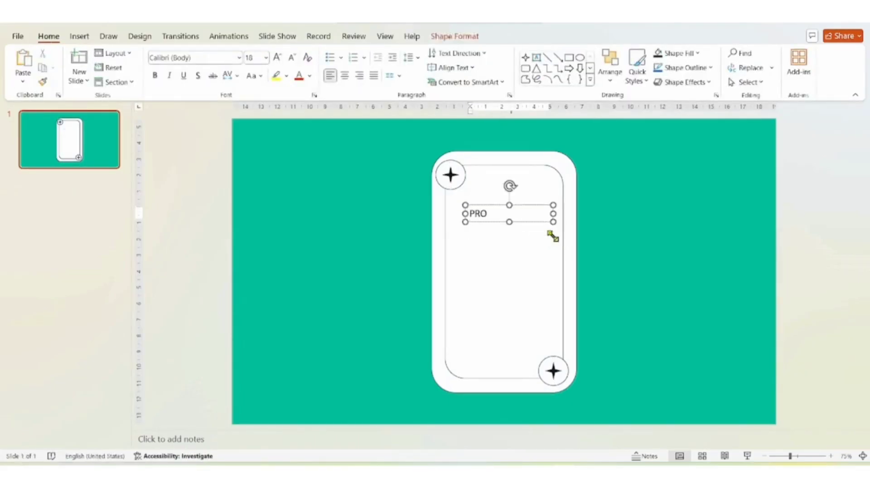
Format the "PROS" heading in Britannic Bold at 32 pt and centre its text near the top of the card
key(ctrl+a)
click(238, 58)
drag(312, 97, 316, 142)
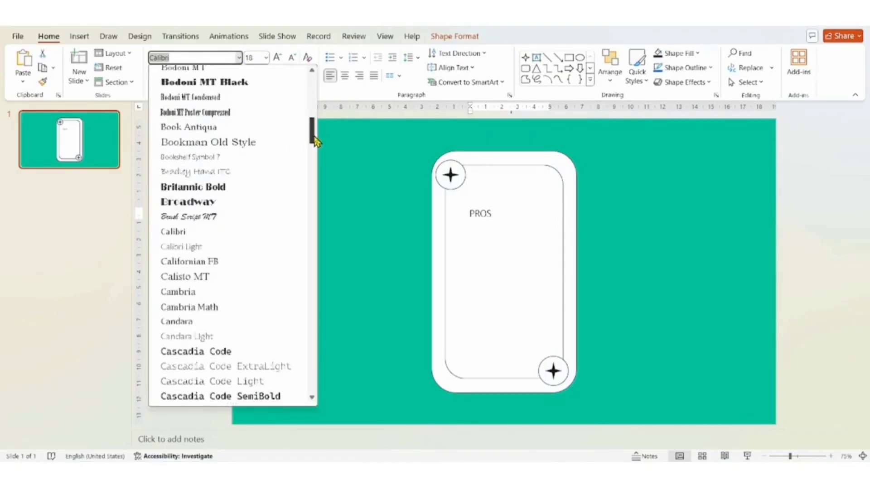
click(253, 189)
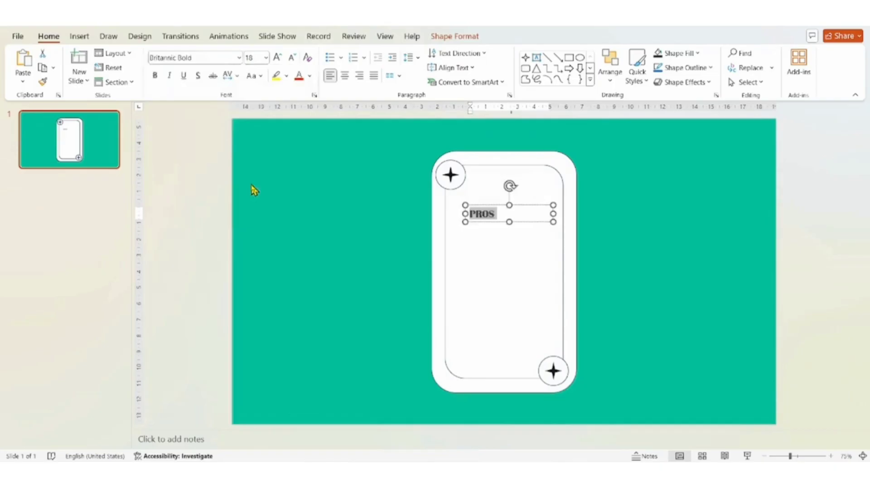
click(278, 57)
click(278, 58)
click(278, 58)
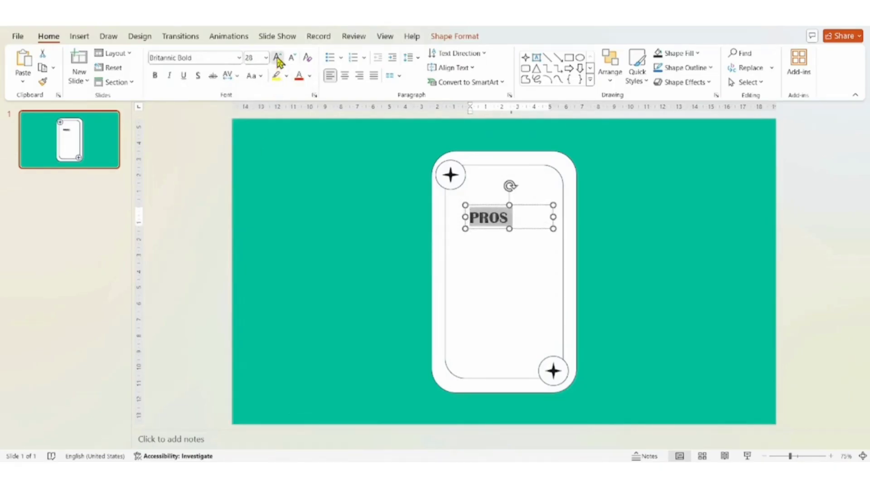
click(278, 58)
drag(490, 229, 502, 217)
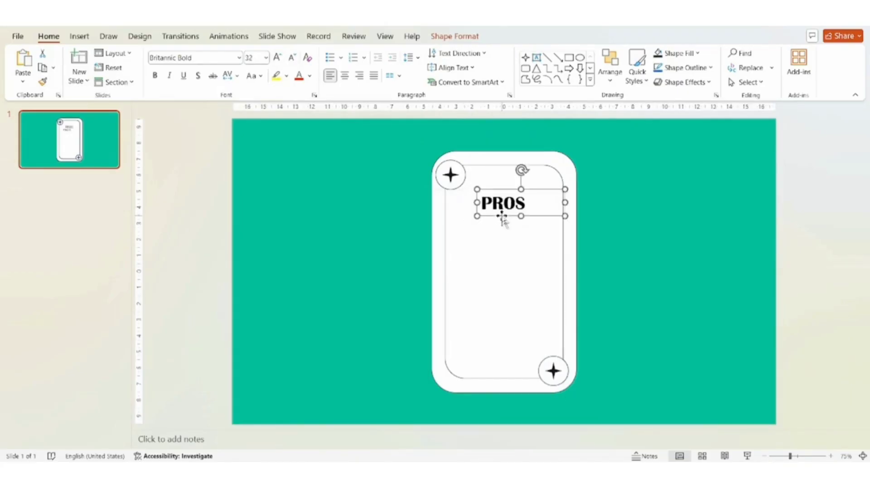
click(174, 217)
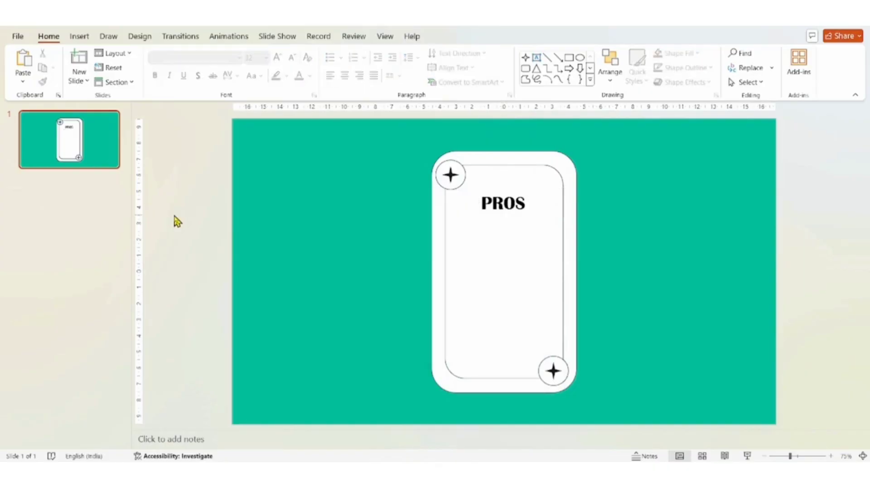